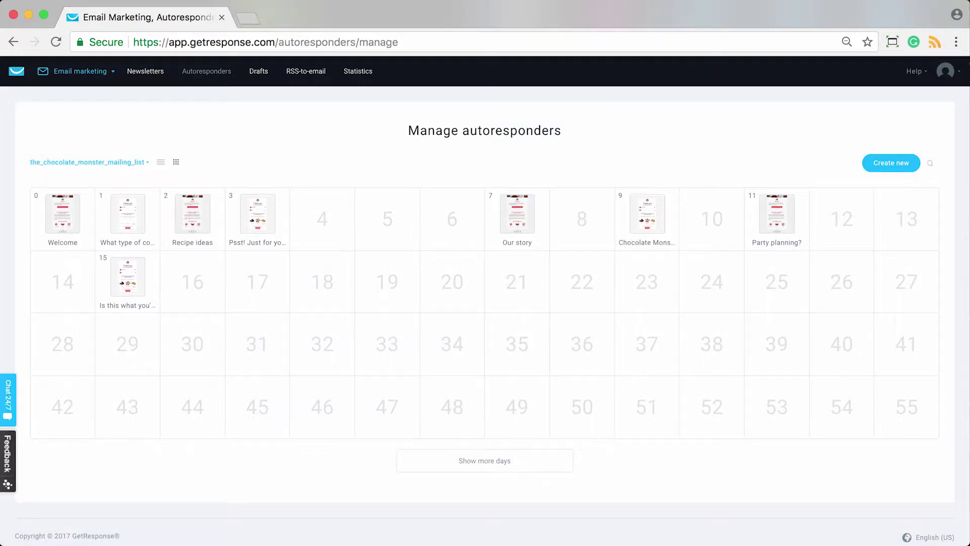
Step: Create a new web form from the Blank template in Forms & surveys
mouse_move(80, 71)
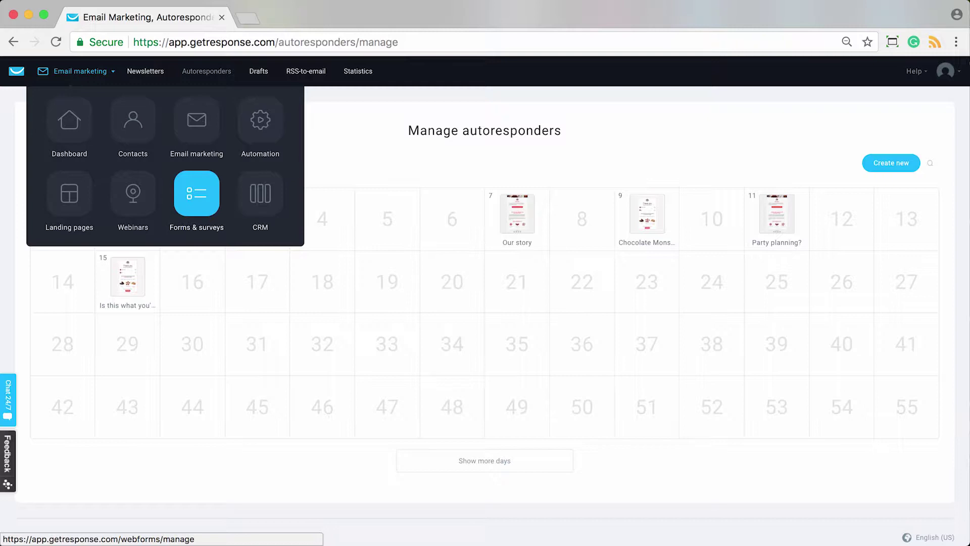
click(197, 193)
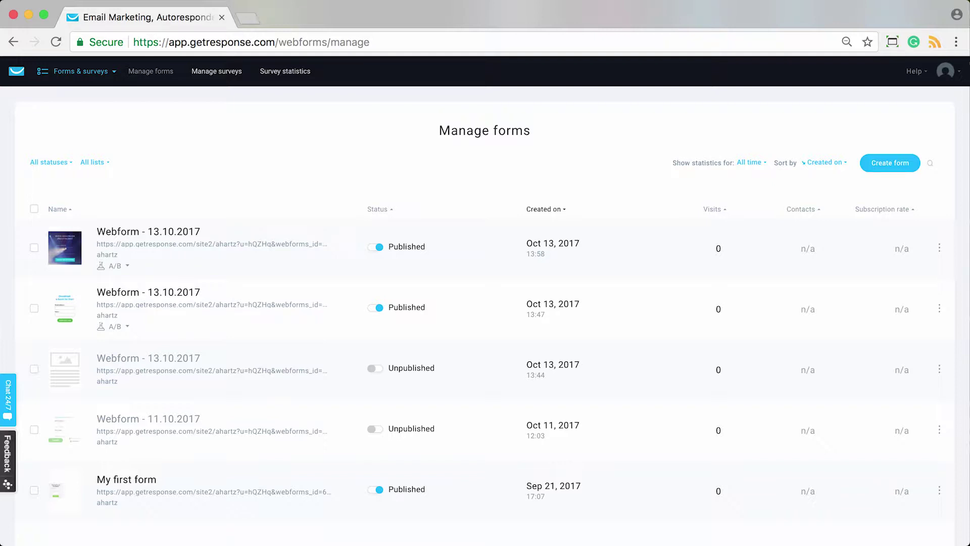
click(891, 163)
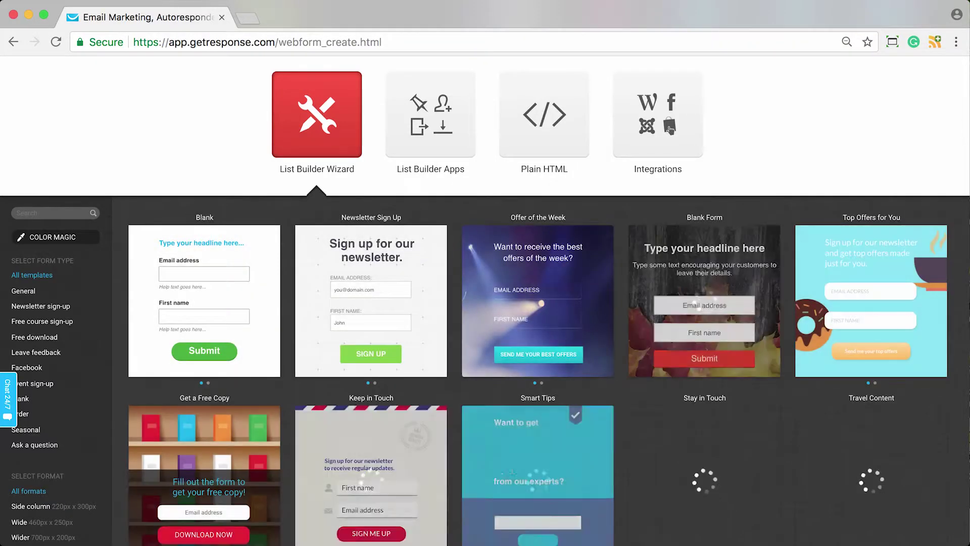
click(204, 301)
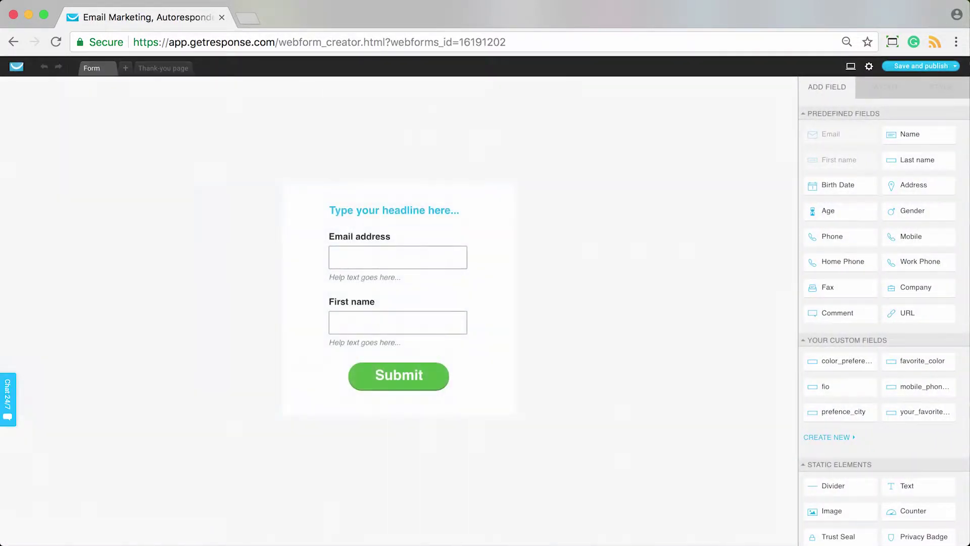
Step: Name the form "Homepage mailing list signups" in its form settings
click(869, 66)
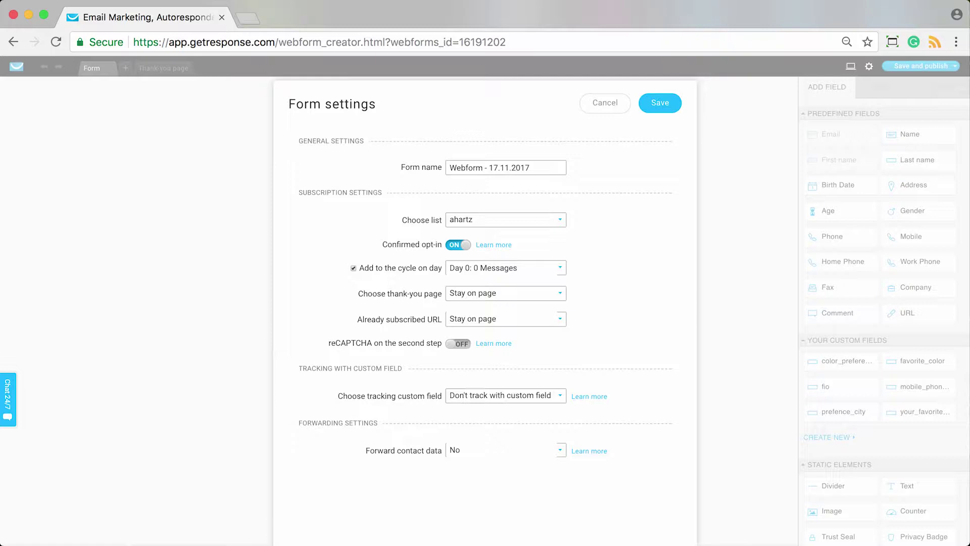
triple_click(493, 167)
text(Mailin)
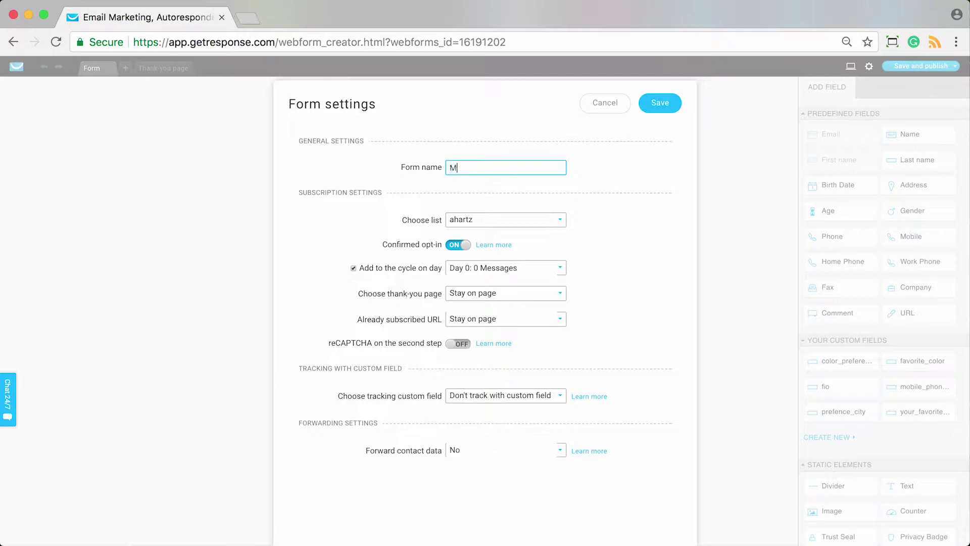
key(BackSpace)
key(BackSpace)
key(BackSpace)
key(BackSpace)
key(BackSpace)
key(BackSpace)
text(Homepage mailing list signups)
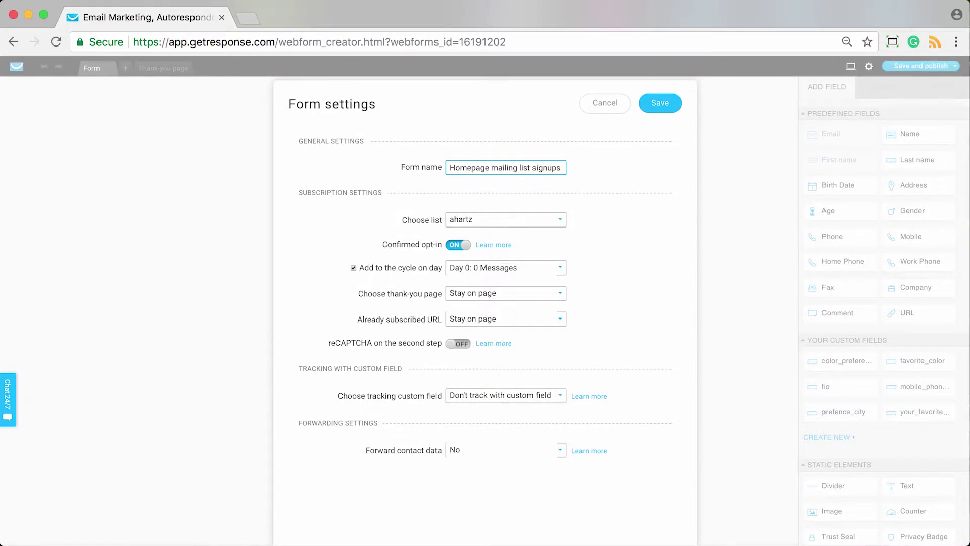
Step: Set the form's subscription list to the_chocolate_monster_mailing_list
click(505, 219)
key(Down)
key(Down)
key(Down)
key(Down)
key(Down)
key(Down)
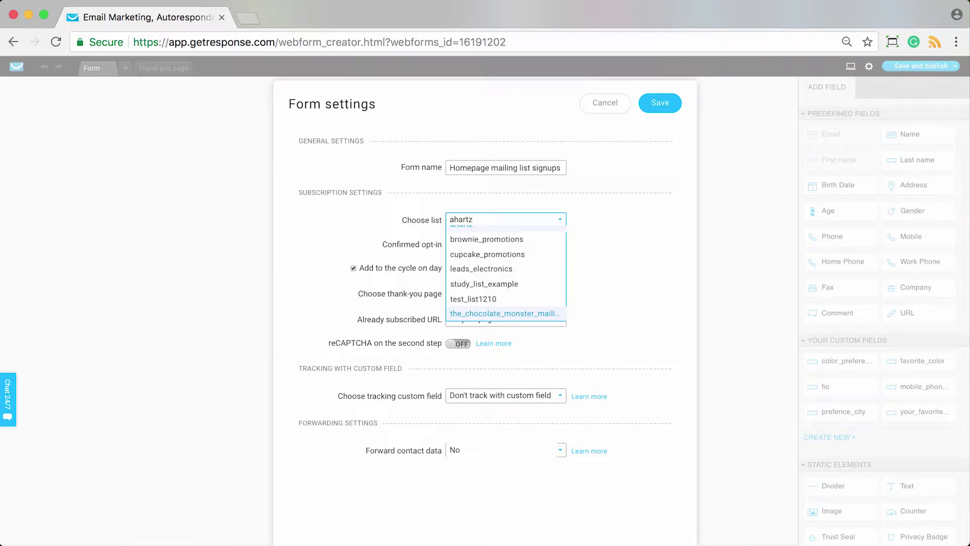
key(Return)
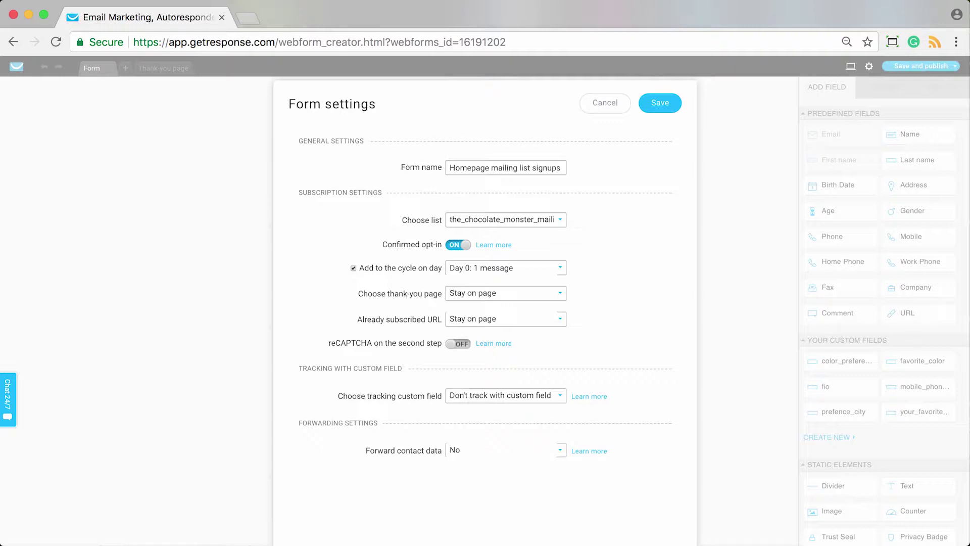
Step: Keep new subscribers added to the autoresponder cycle on Day 0 and save the form settings
click(353, 268)
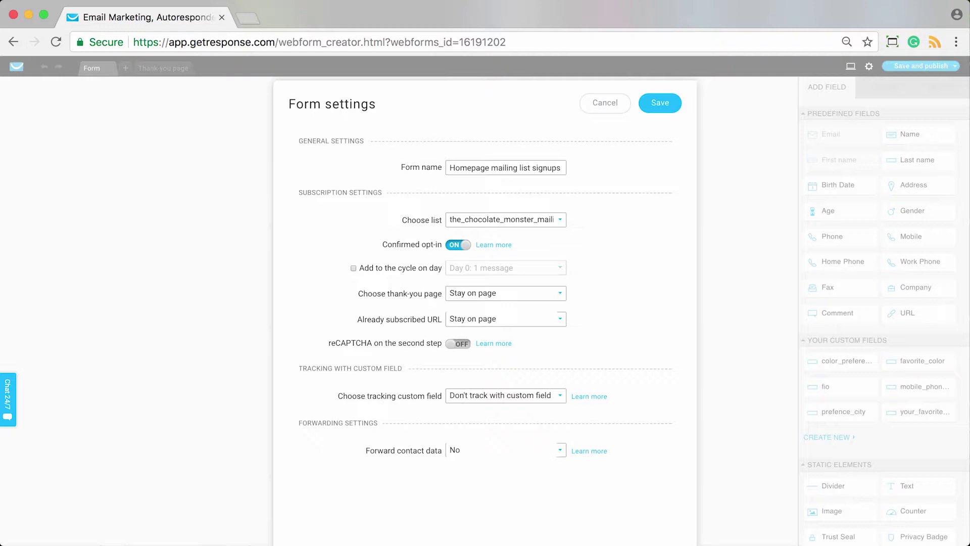
click(353, 268)
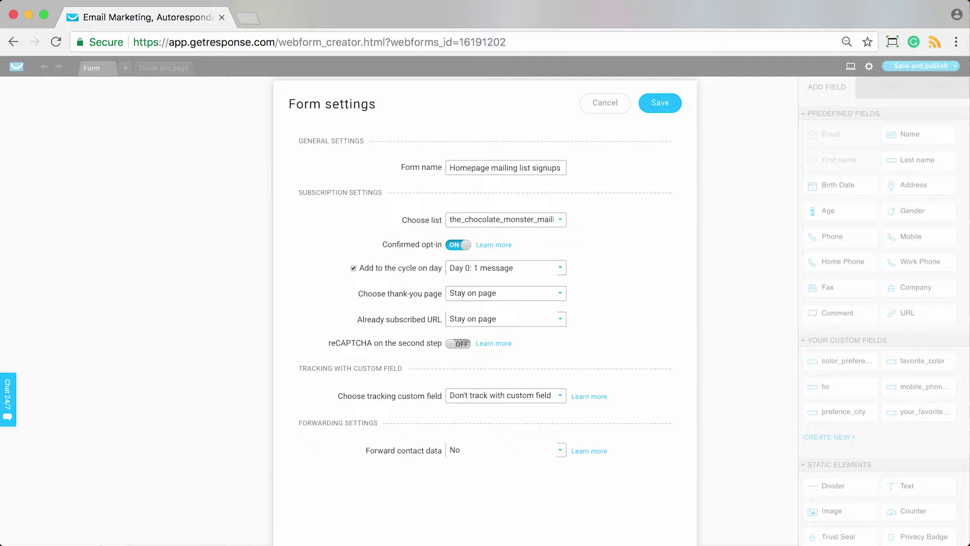
click(505, 268)
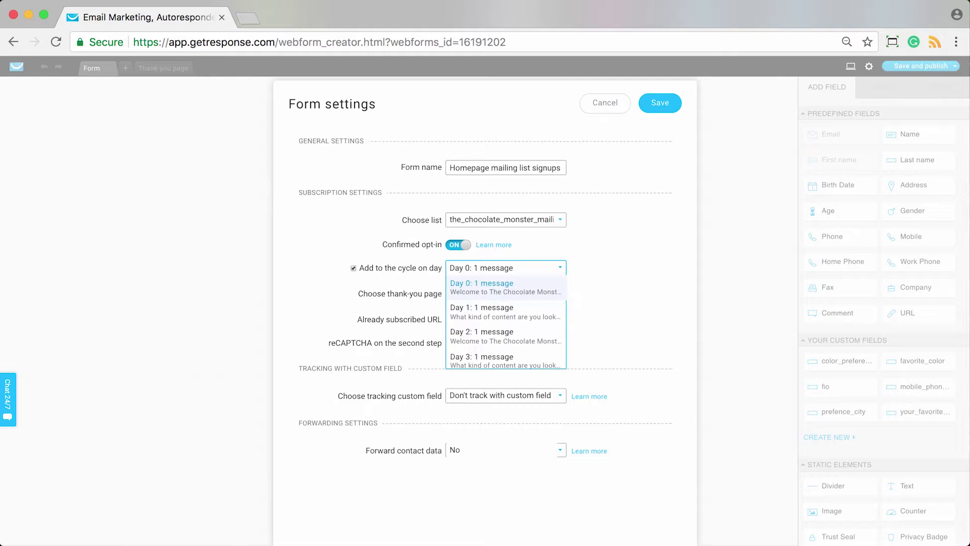
key(Escape)
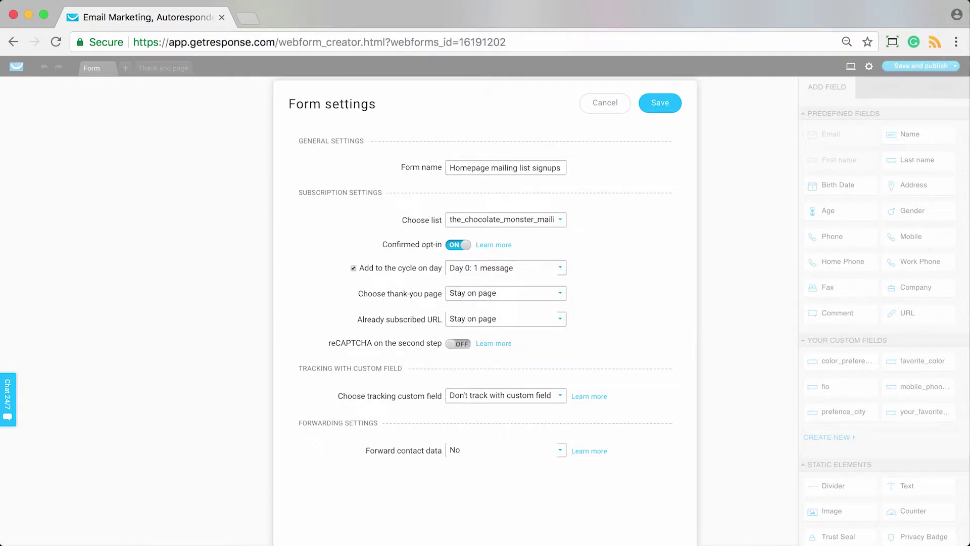
click(505, 268)
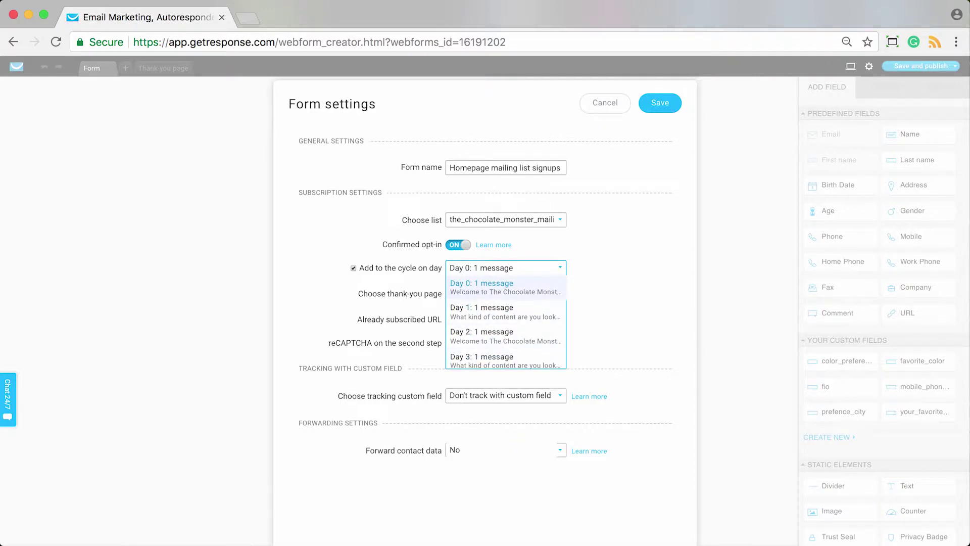
key(Escape)
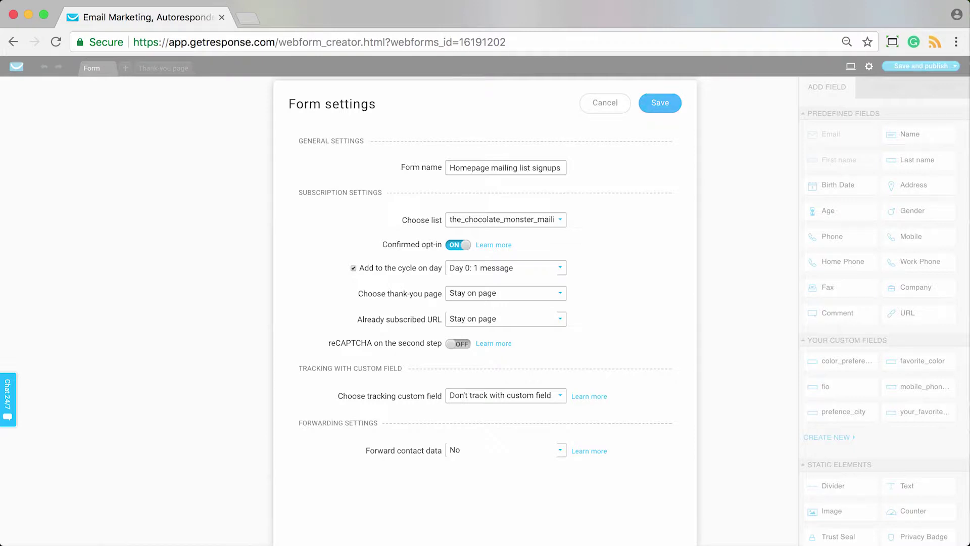
click(660, 103)
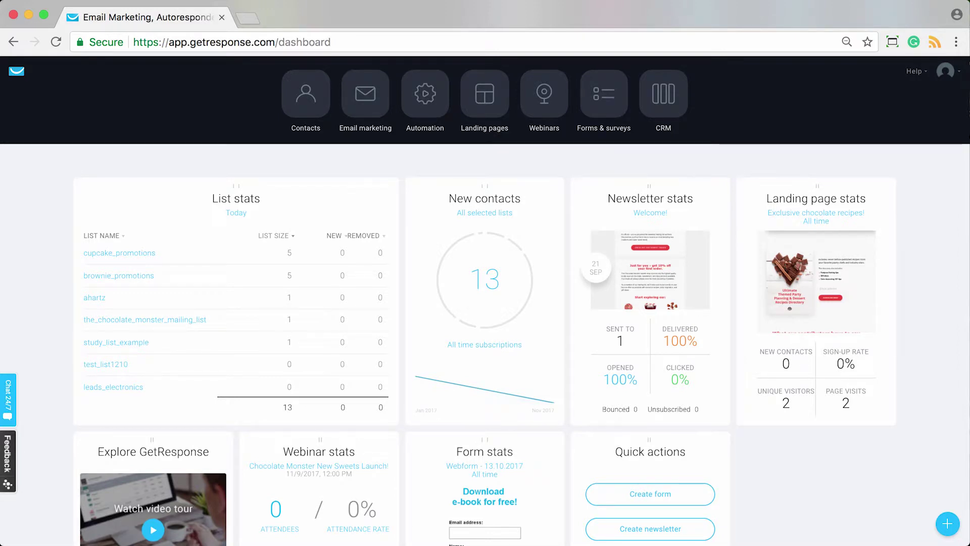
Step: Go to Contacts, start adding contacts, and choose the_chocolate_monster_mailing_list as their list
click(306, 93)
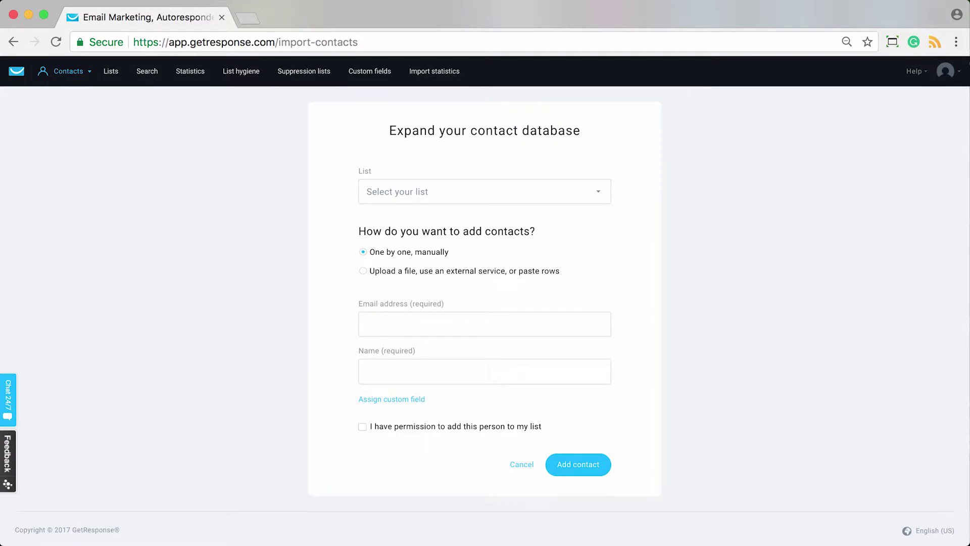
click(484, 191)
click(435, 312)
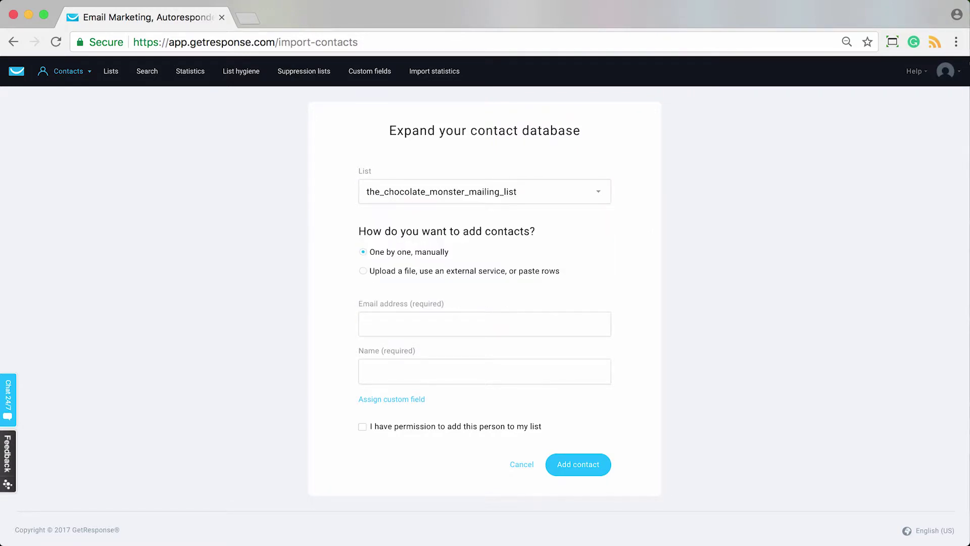
scroll(484, 301, down, 2)
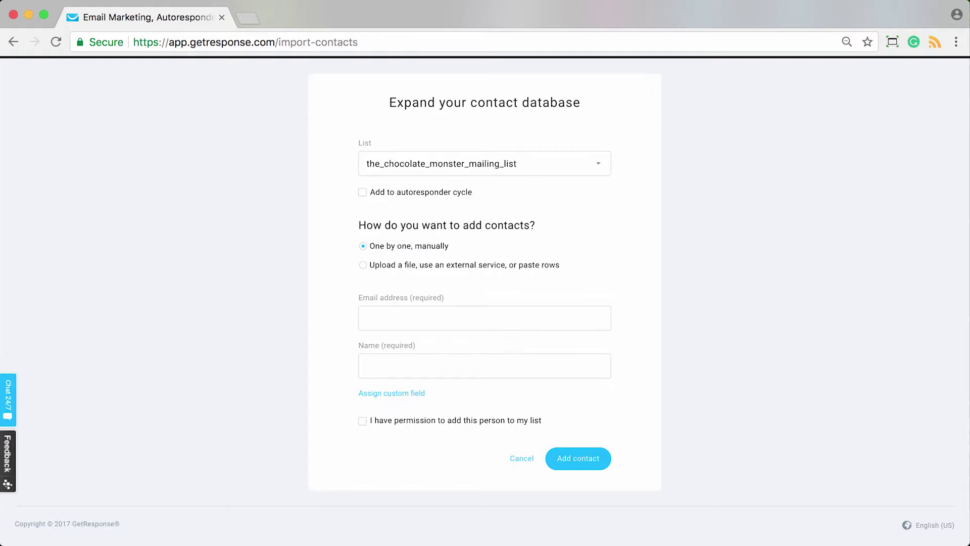
Step: Try adding the contact to the autoresponder cycle at Day 0: Welcome, and return to the contact lists
click(363, 192)
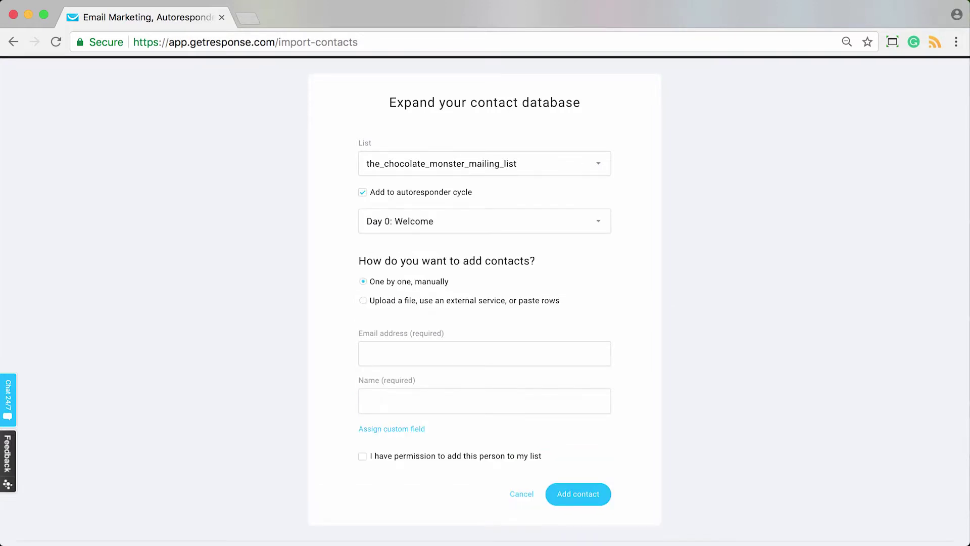
click(484, 221)
click(399, 241)
click(485, 221)
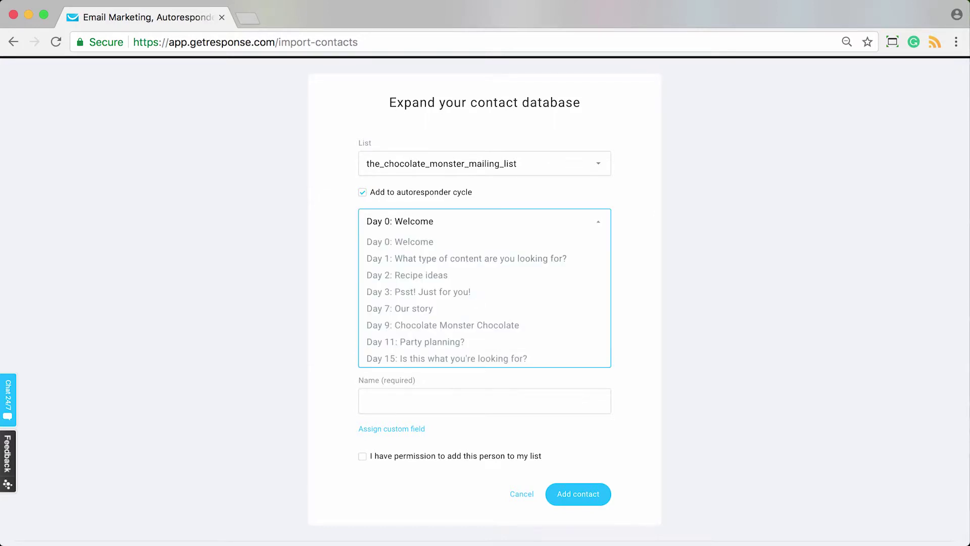
key(Escape)
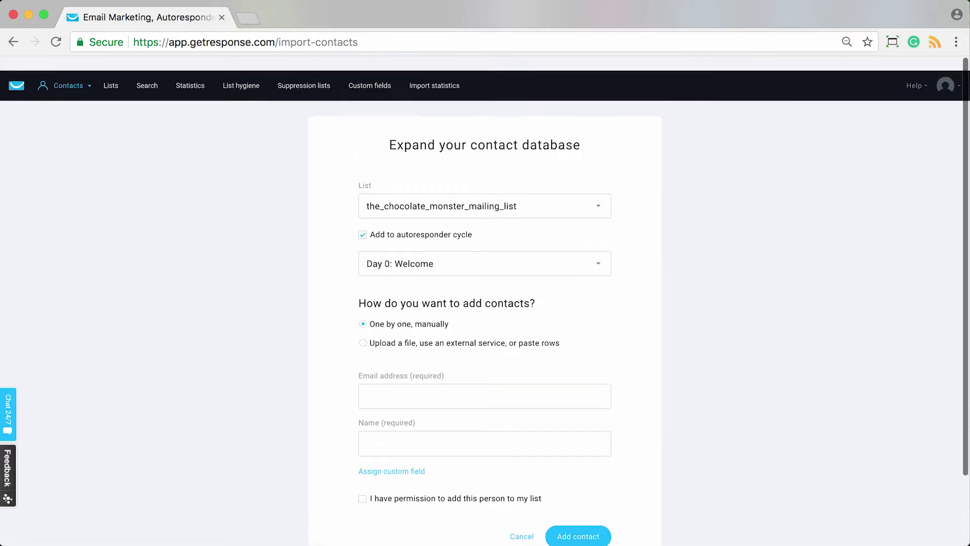
click(13, 42)
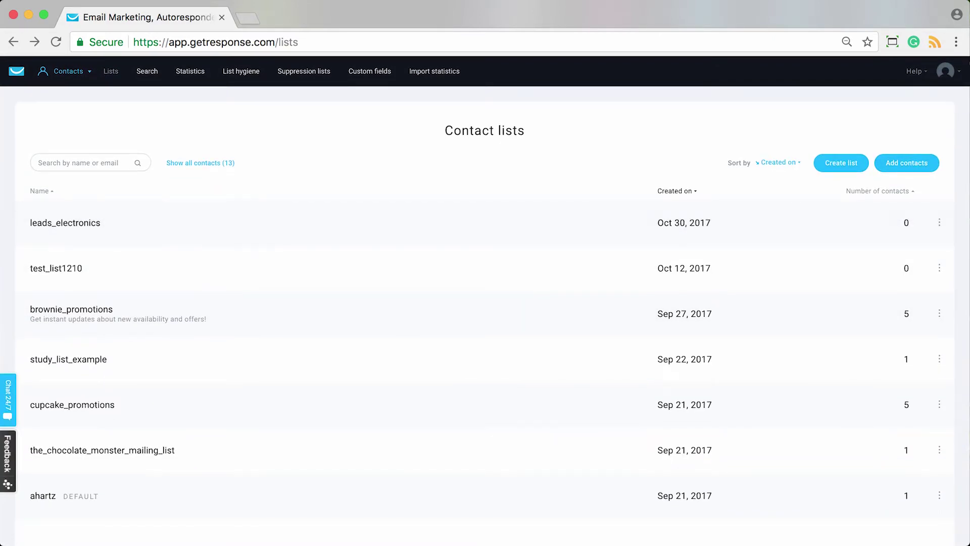
Step: Start adding contacts to the_chocolate_monster_mailing_list by uploading a file, using an external service, or pasting rows
click(907, 162)
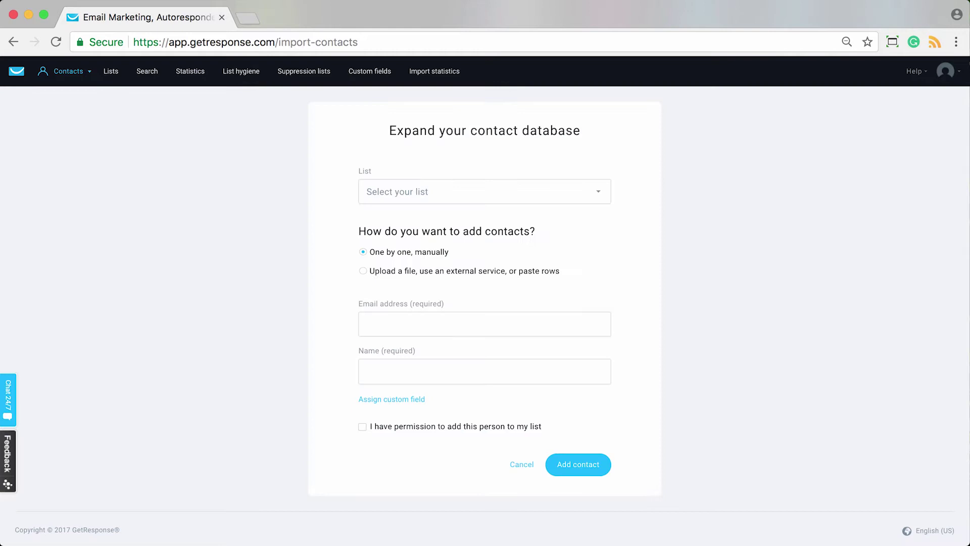
click(484, 192)
click(442, 312)
click(363, 286)
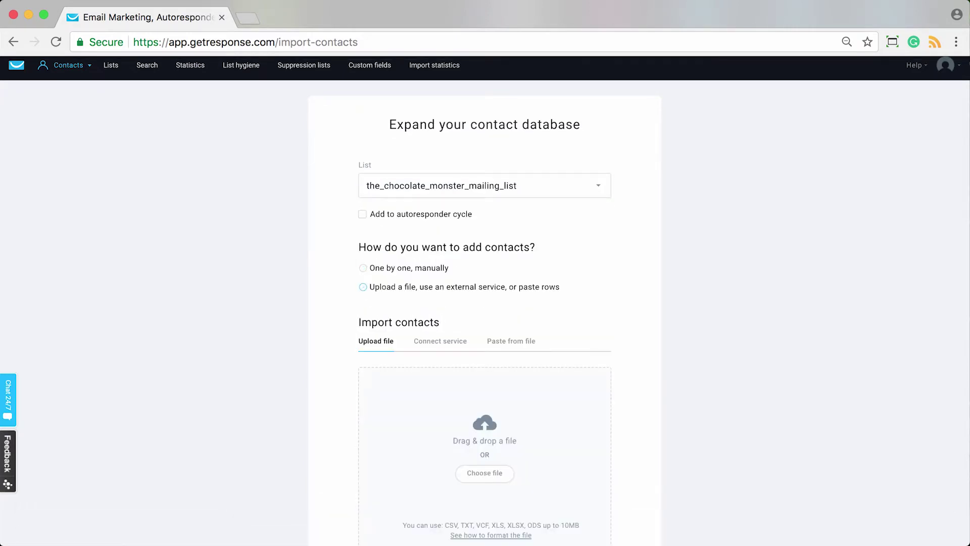
Step: Add the imported contacts to the autoresponder cycle at Day 0: Welcome, keeping file upload as the import method
click(363, 214)
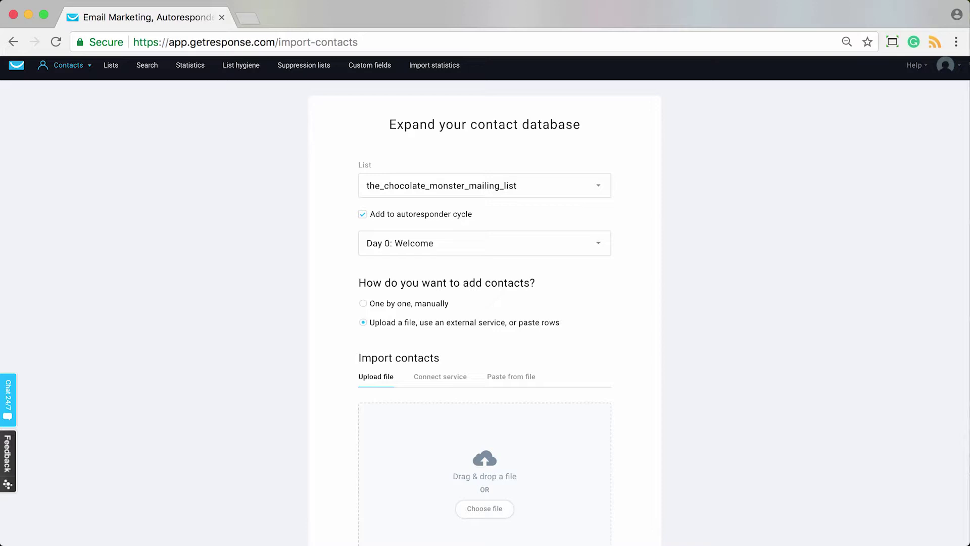
click(363, 303)
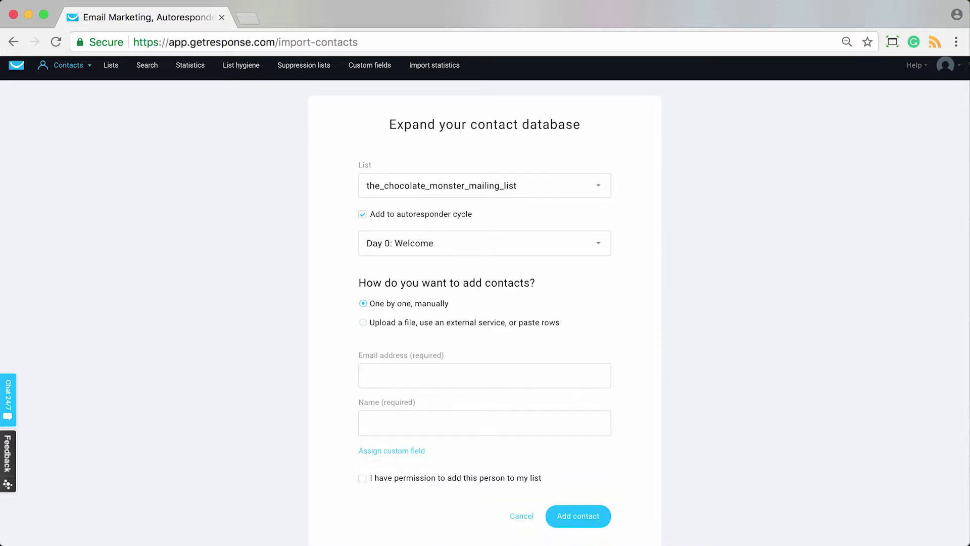
click(363, 322)
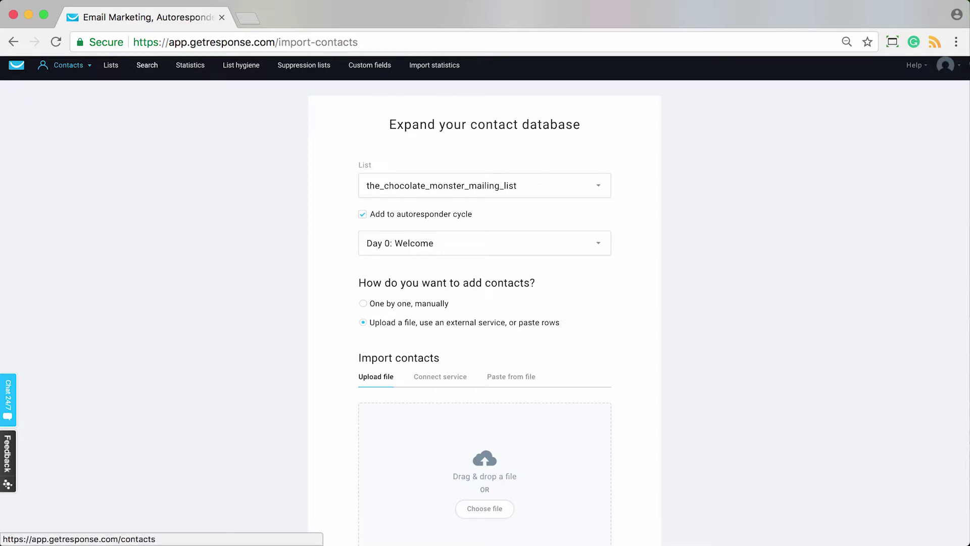
Step: Filter the contacts in an advanced search to only the_chocolate_monster_mailing_list
click(147, 64)
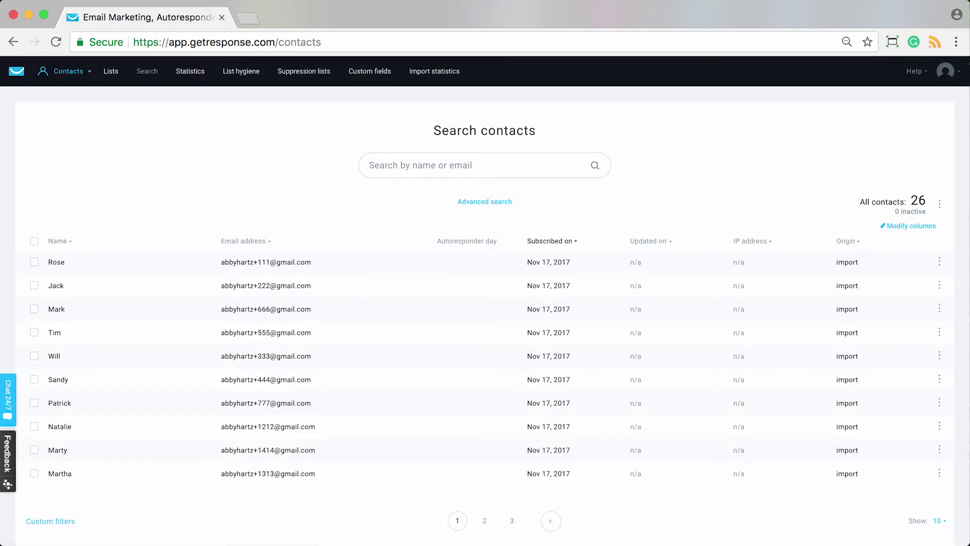
click(484, 201)
click(330, 166)
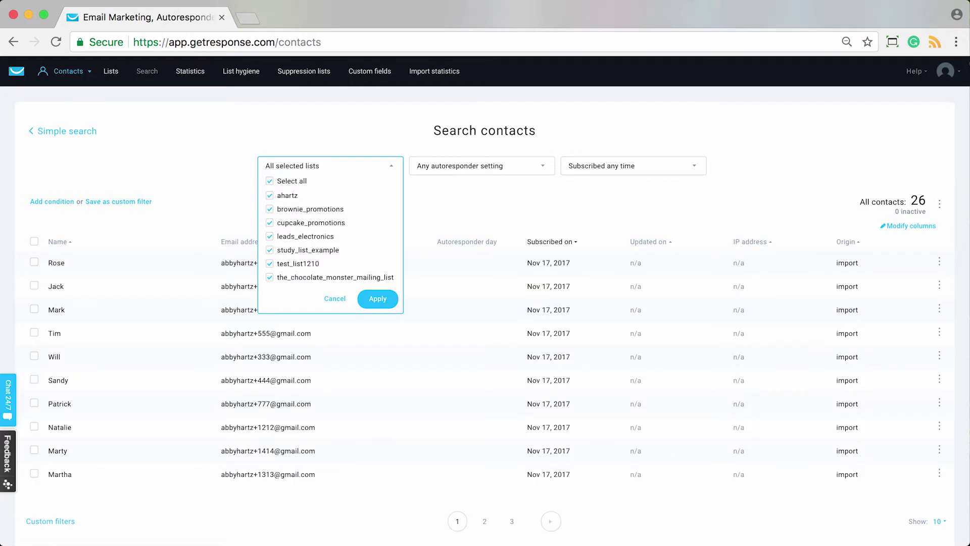
click(269, 181)
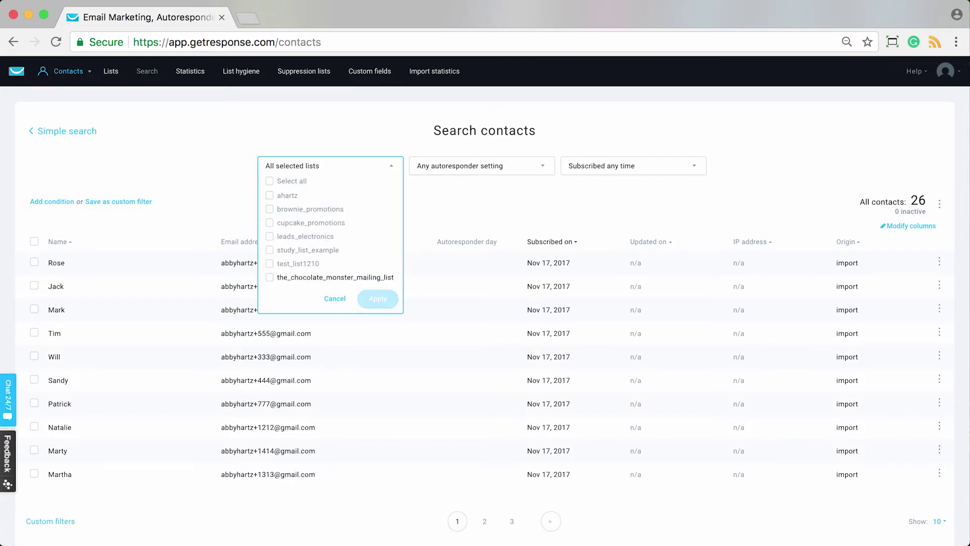
click(270, 277)
click(377, 299)
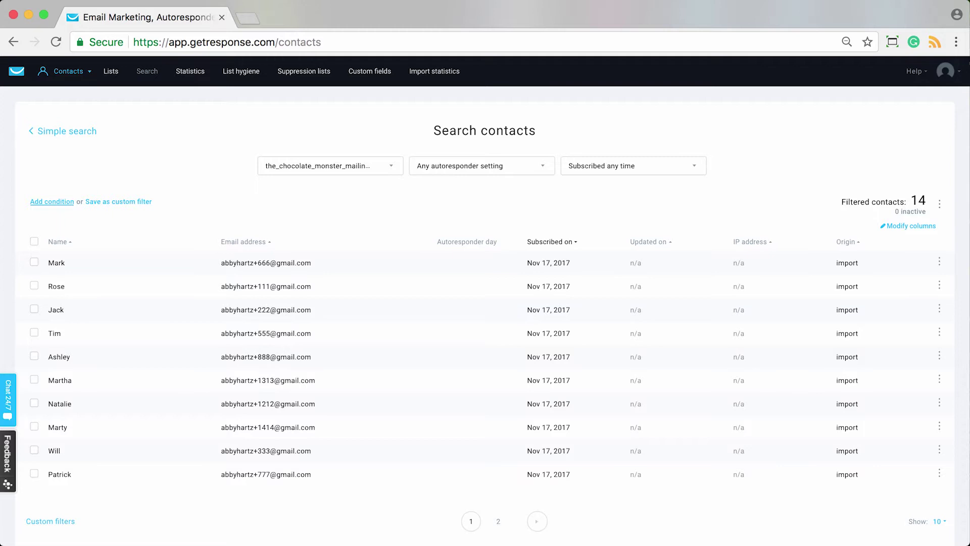
Step: Filter the list by a contact actions condition where the autoresponder day is not assigned, and apply it
click(52, 202)
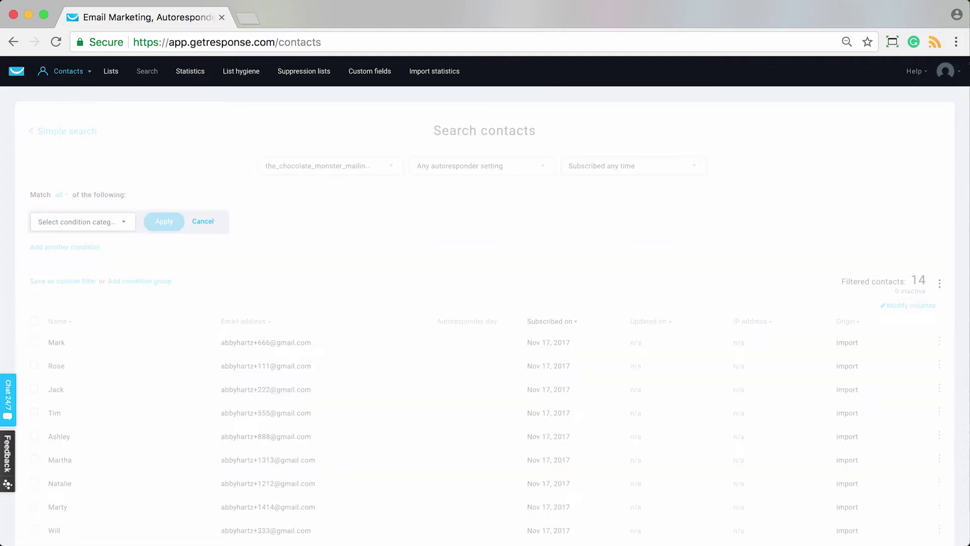
click(82, 222)
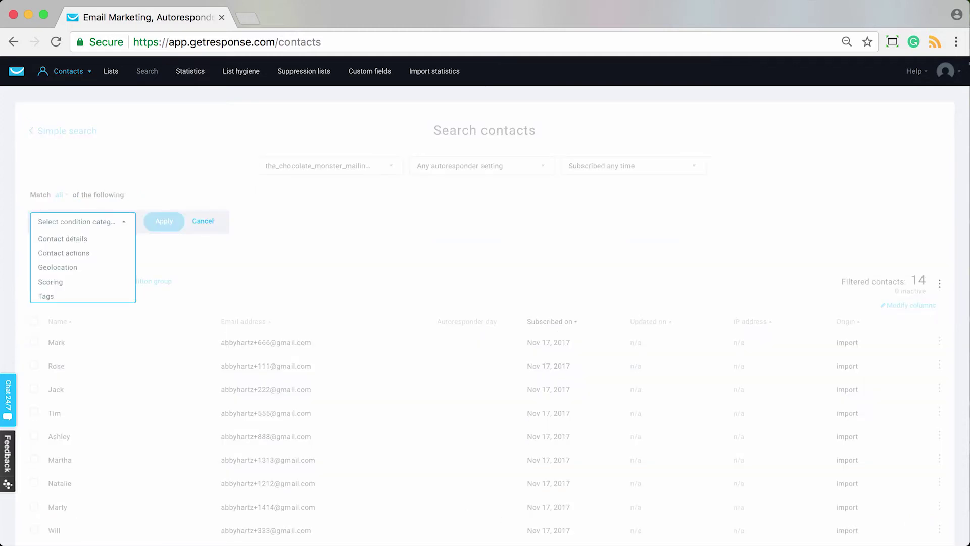
click(64, 252)
click(192, 222)
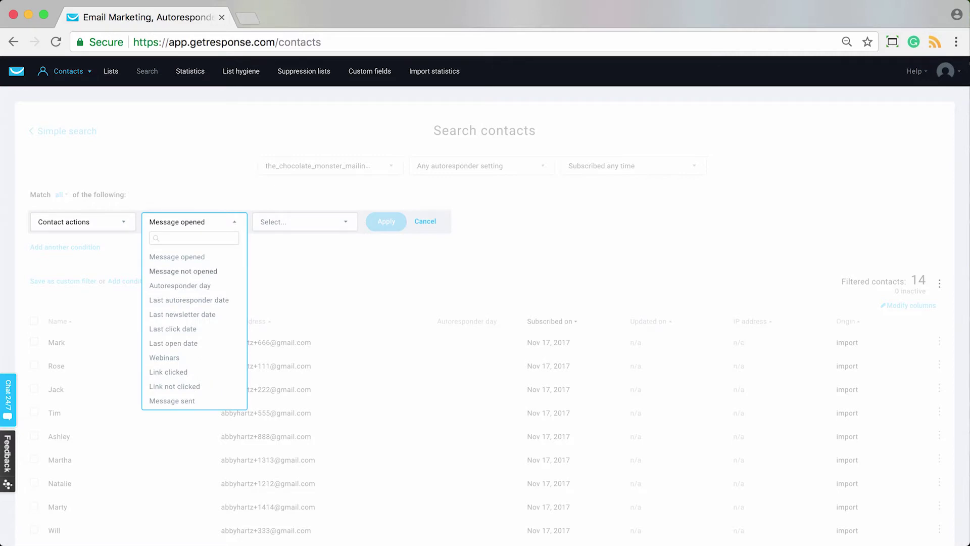
click(179, 285)
click(278, 221)
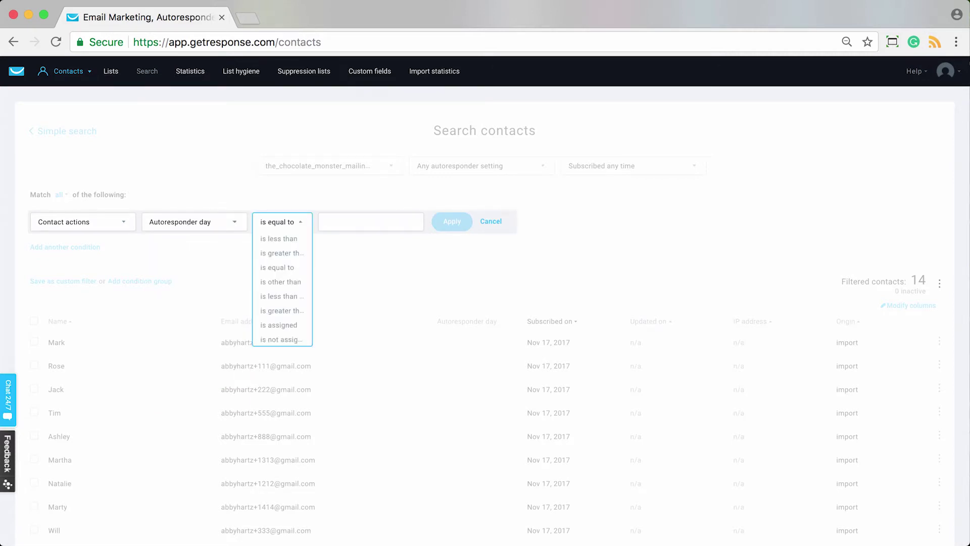
click(282, 340)
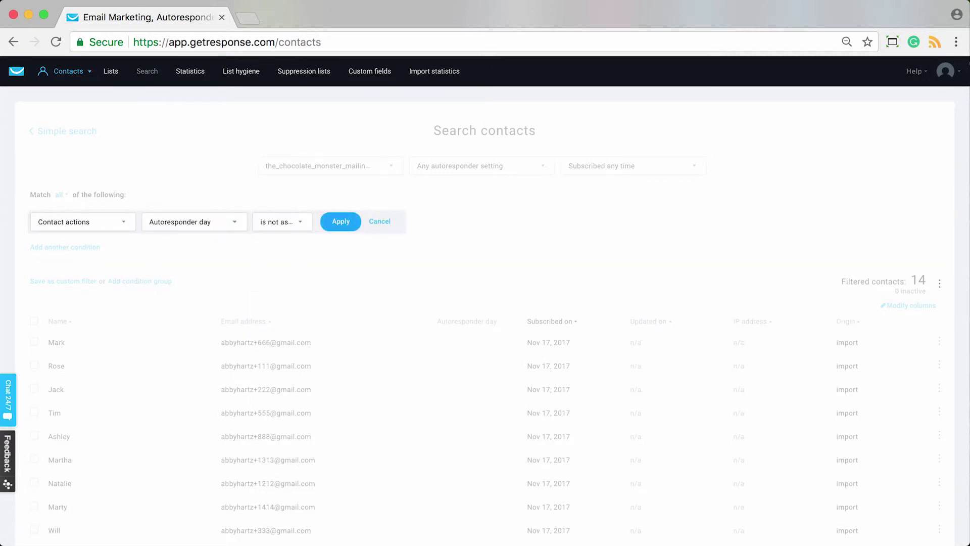
click(340, 222)
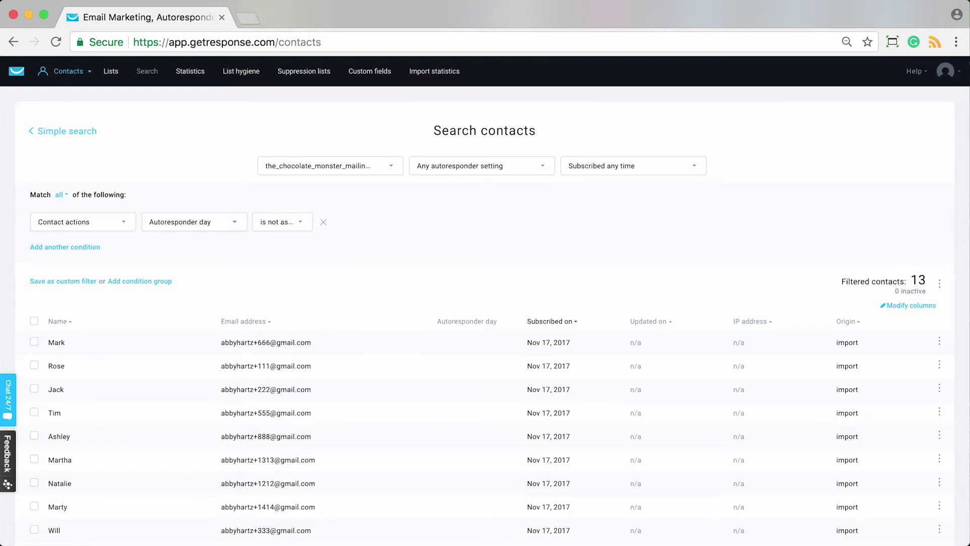
scroll(485, 303, down, 3)
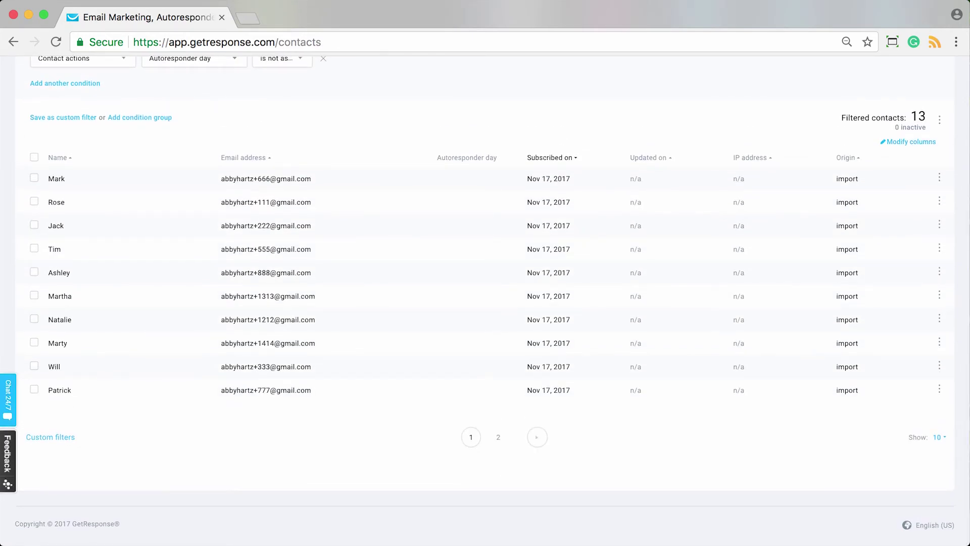
scroll(485, 303, up, 3)
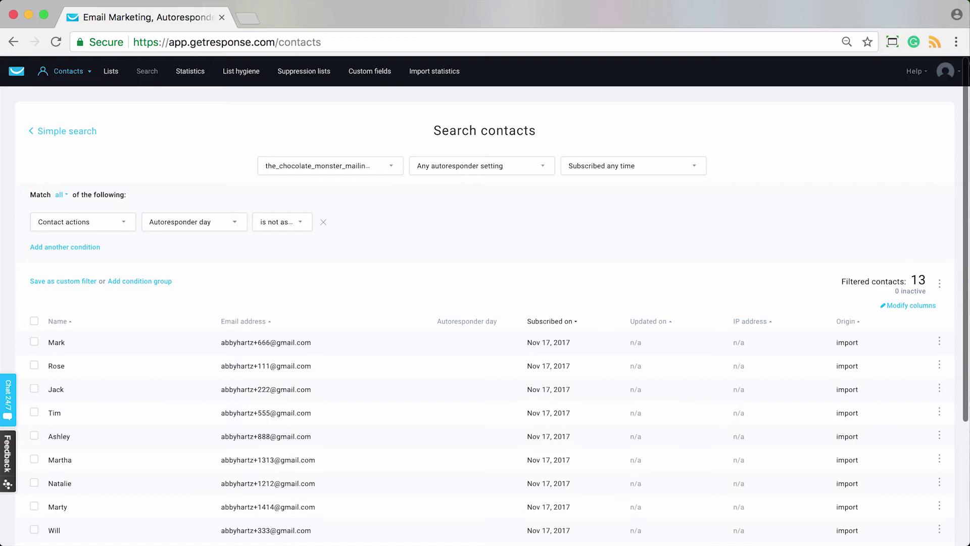
click(940, 283)
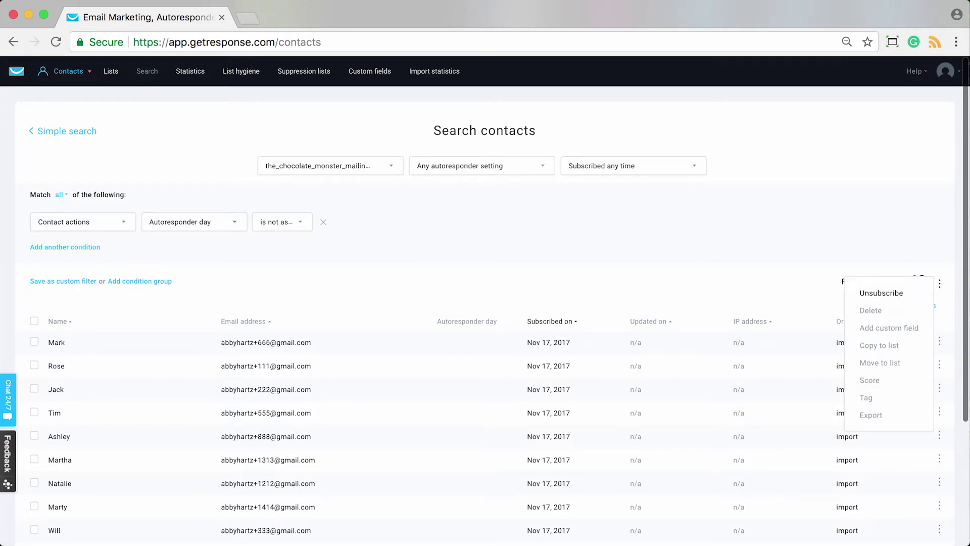
key(Escape)
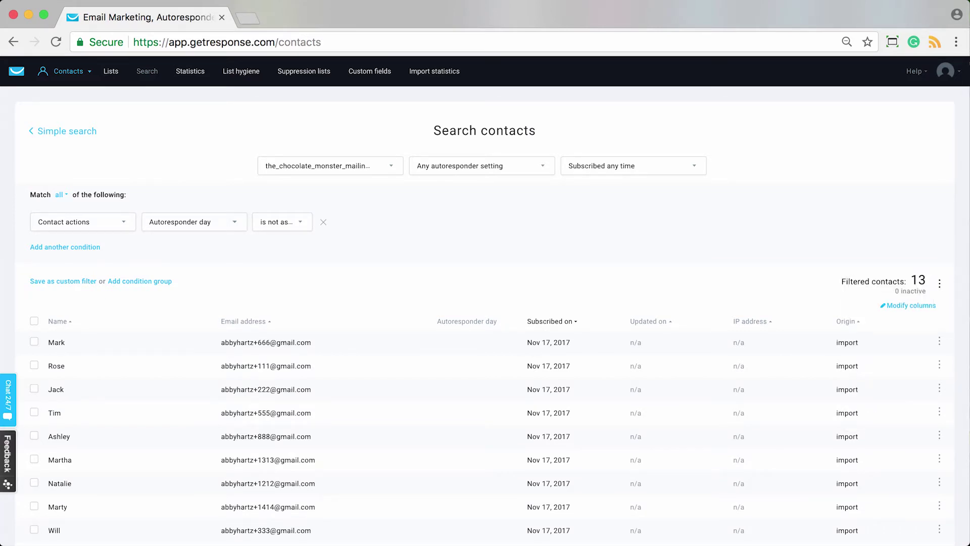
Step: Set the autoresponder day to 0 in the first listed contact's details, and return to the search results
click(266, 342)
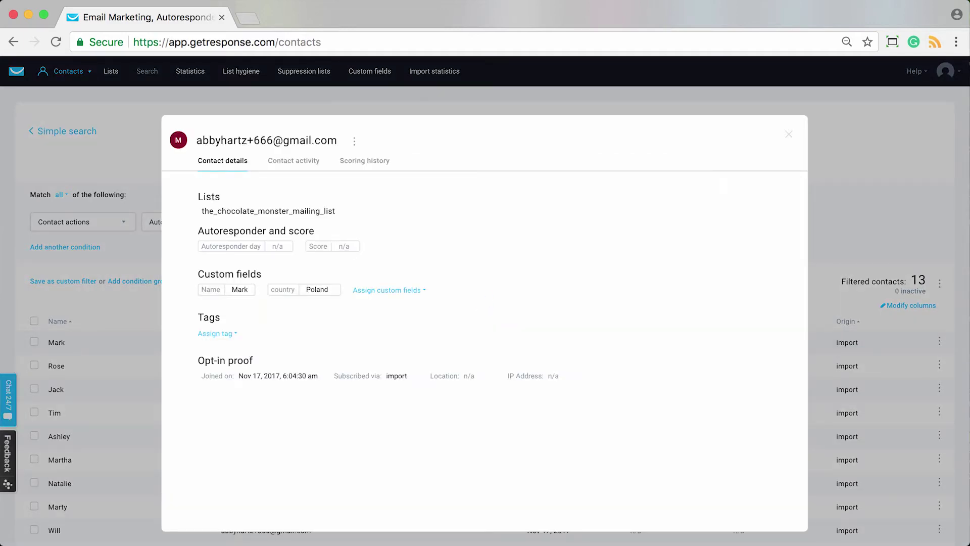
click(277, 246)
text(0)
key(Return)
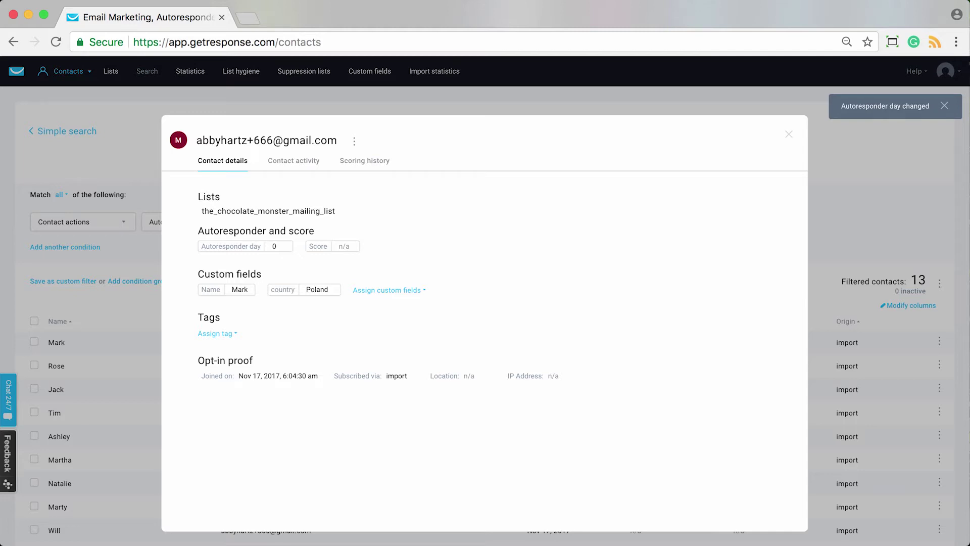
key(Escape)
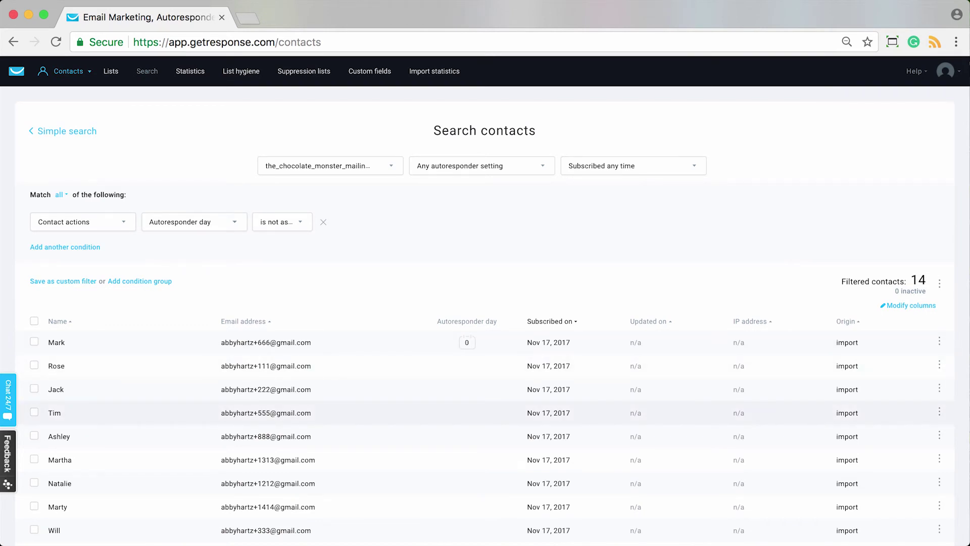
Step: Move all filtered contacts to the_chocolate_monster_mailing_list, adding them to the autoresponder cycle on Day 0: Welcome
scroll(485, 379, down, 2)
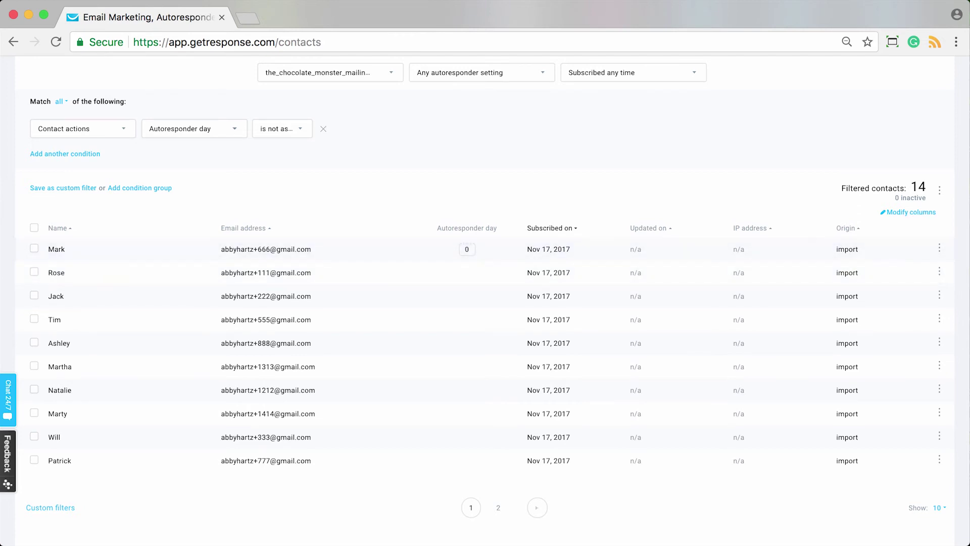
click(940, 190)
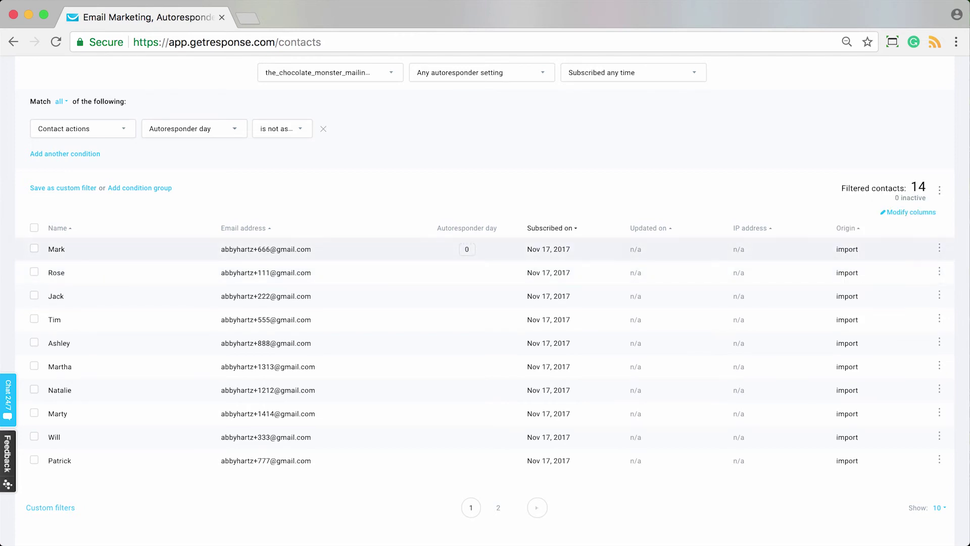
click(939, 190)
click(880, 269)
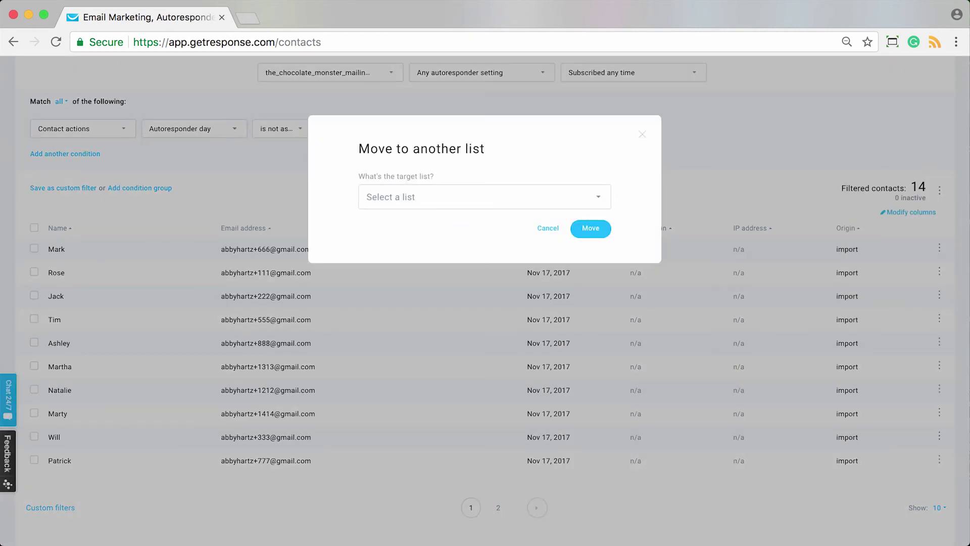
click(484, 196)
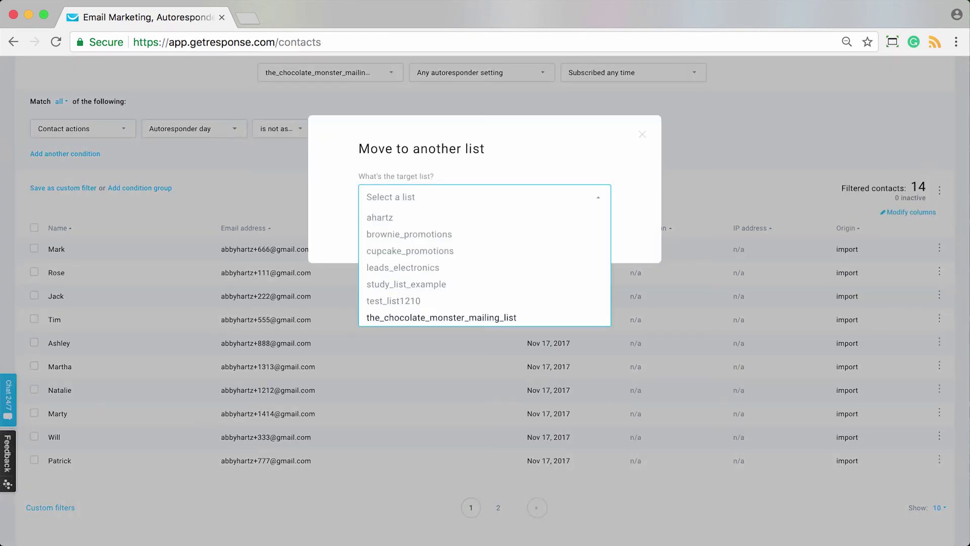
click(425, 318)
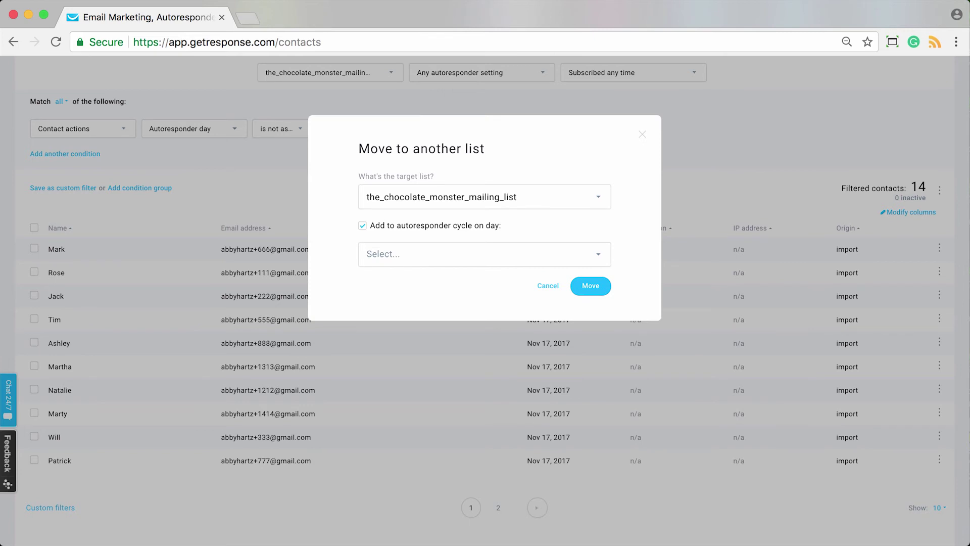
click(484, 254)
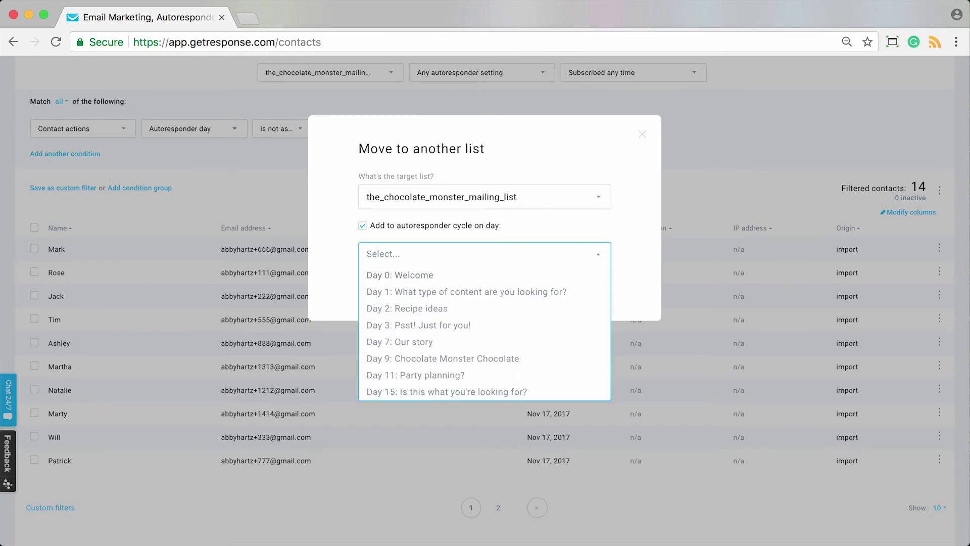
click(400, 275)
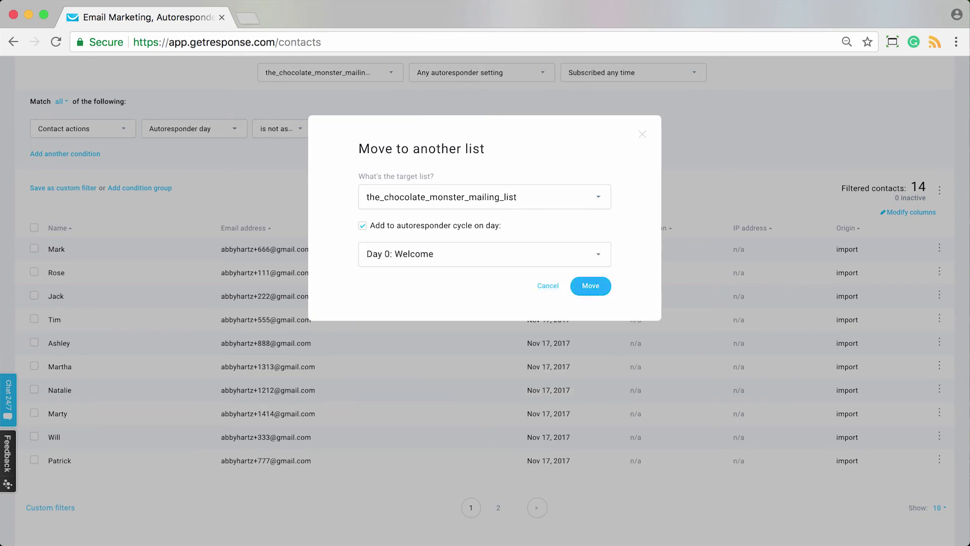
click(590, 286)
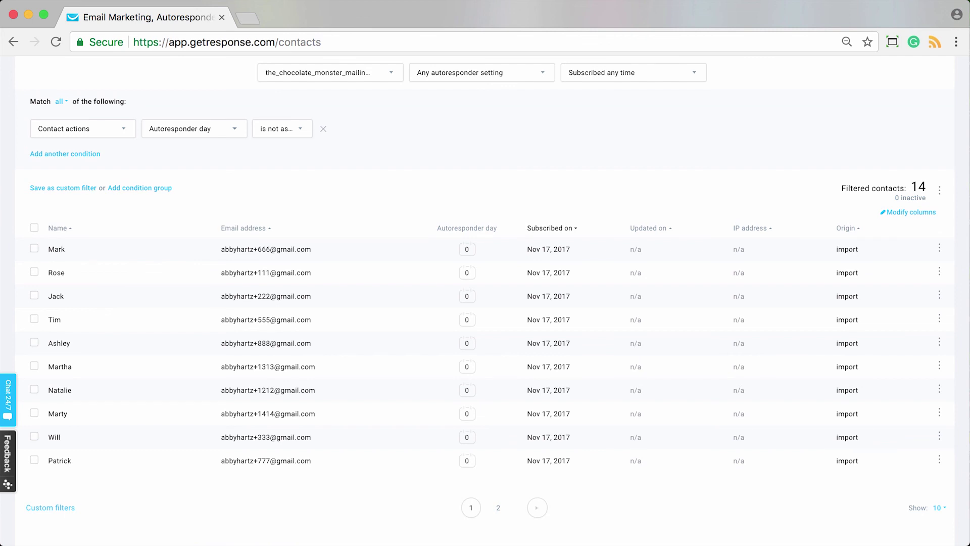
scroll(485, 293, up, 3)
scroll(485, 293, down, 4)
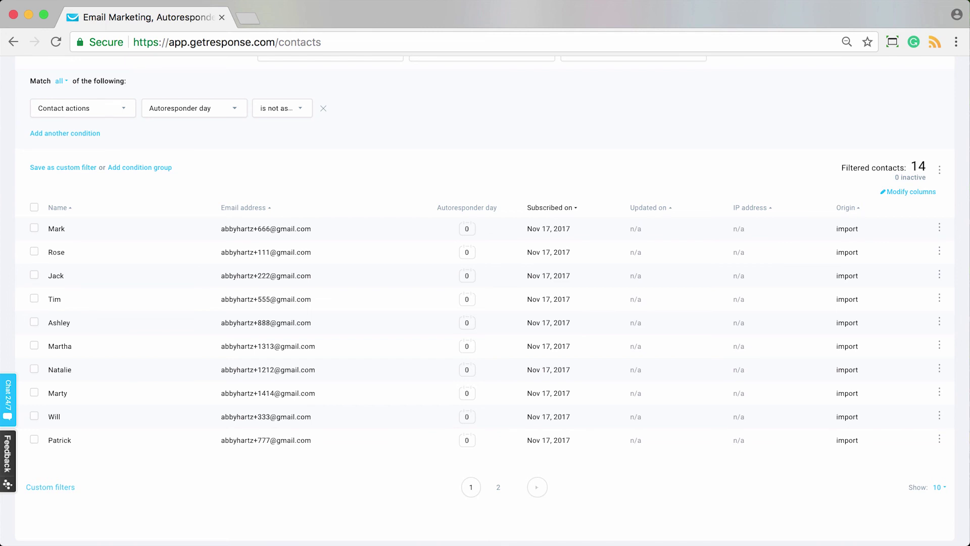
scroll(485, 298, up, 3)
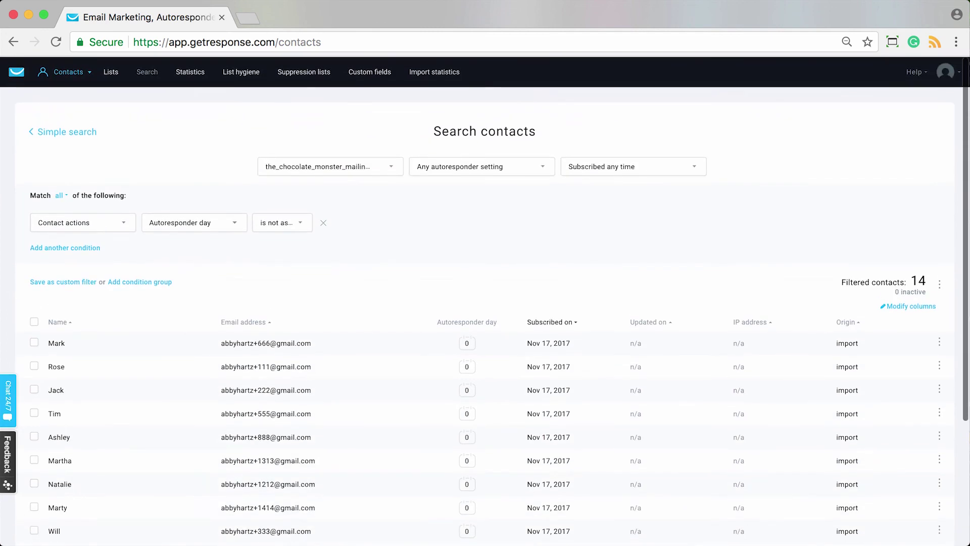